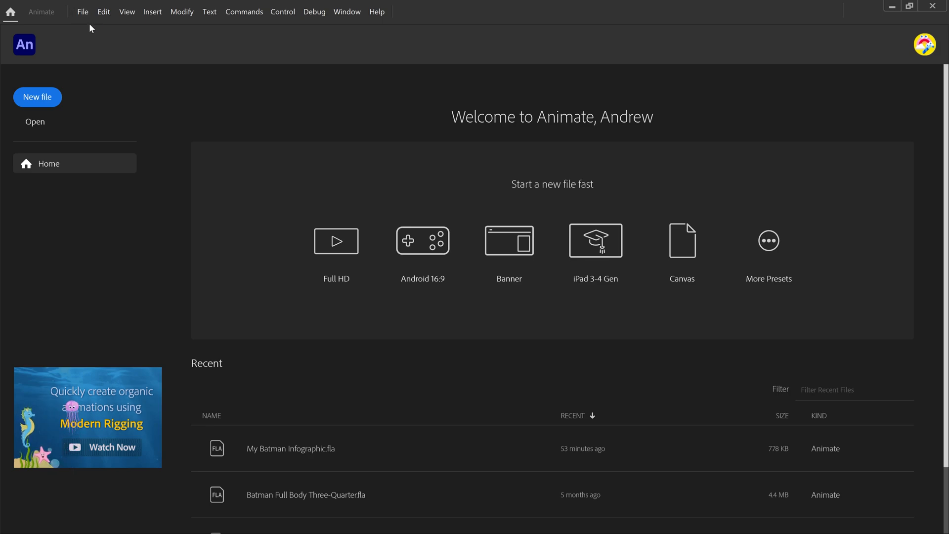
Step: Create a new 4K character animation document, 3840 x 2160 pixels at 30 fps, with the ActionScript 3.0 platform type
key("ctrl+n")
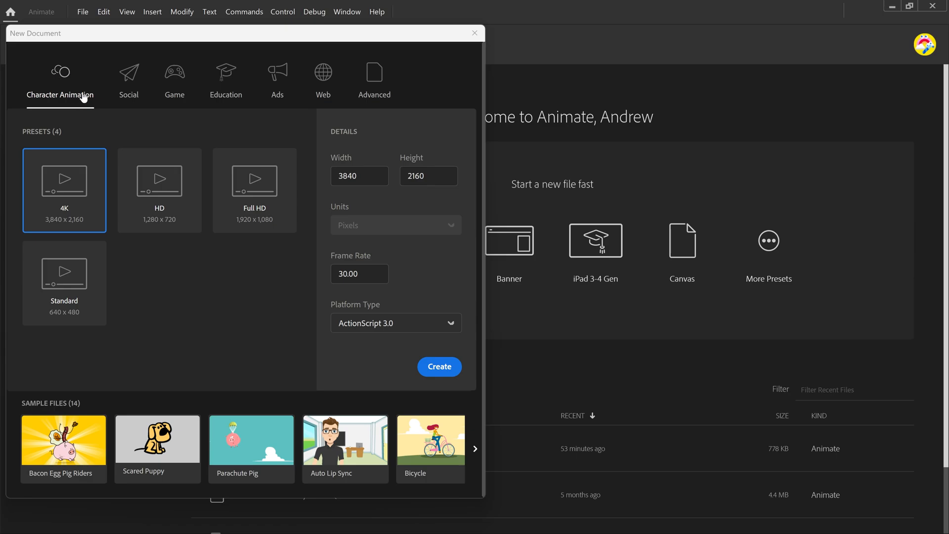
left_click(443, 369)
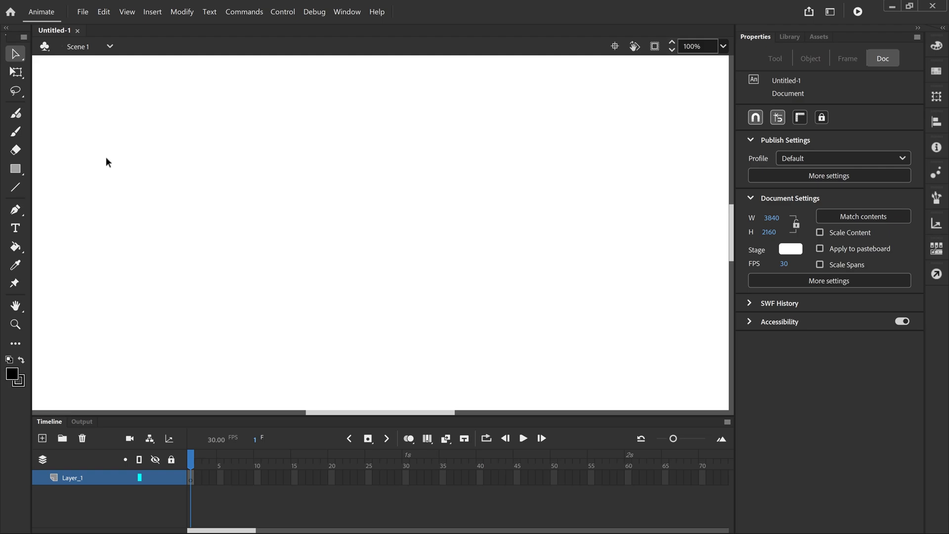
Step: Draw a vertical line on the stage and bend its middle to the right into a wide arc
left_click(16, 188)
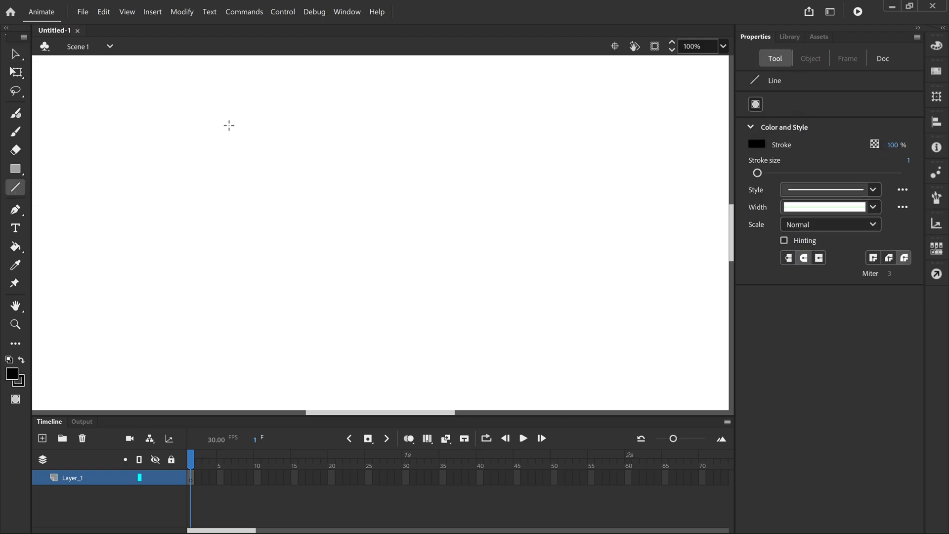
mouse_move(219, 122)
left_mouse_down()
mouse_move(209, 221)
mouse_move(220, 230)
left_mouse_up()
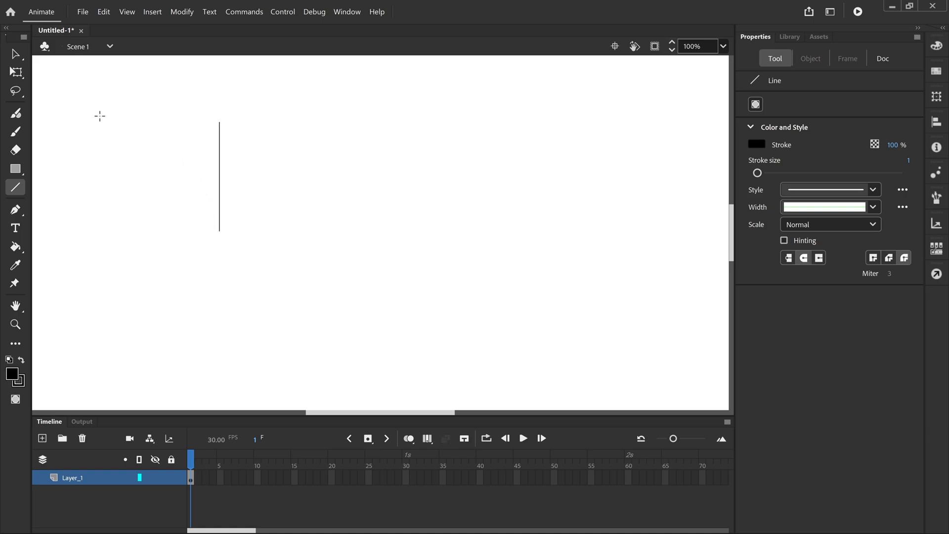
left_click(15, 54)
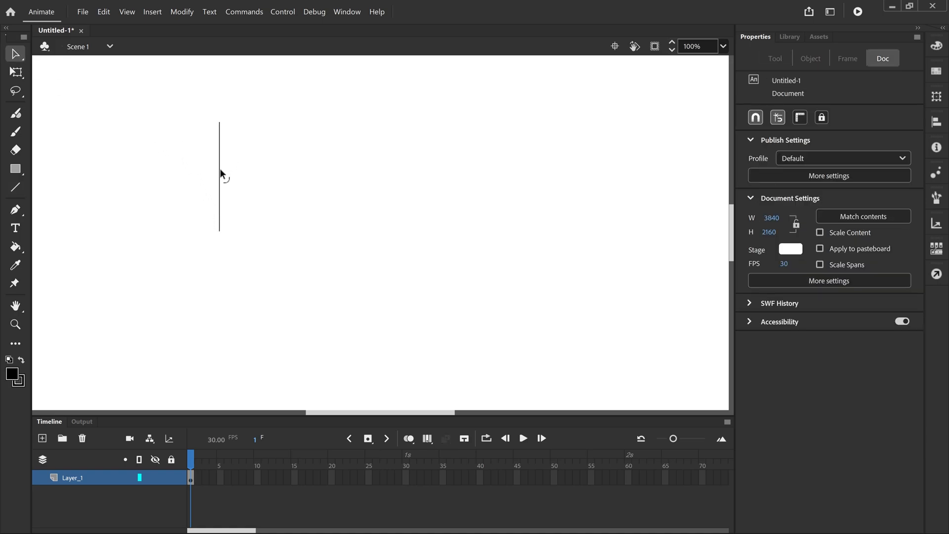
left_click_drag(221, 168, 266, 170)
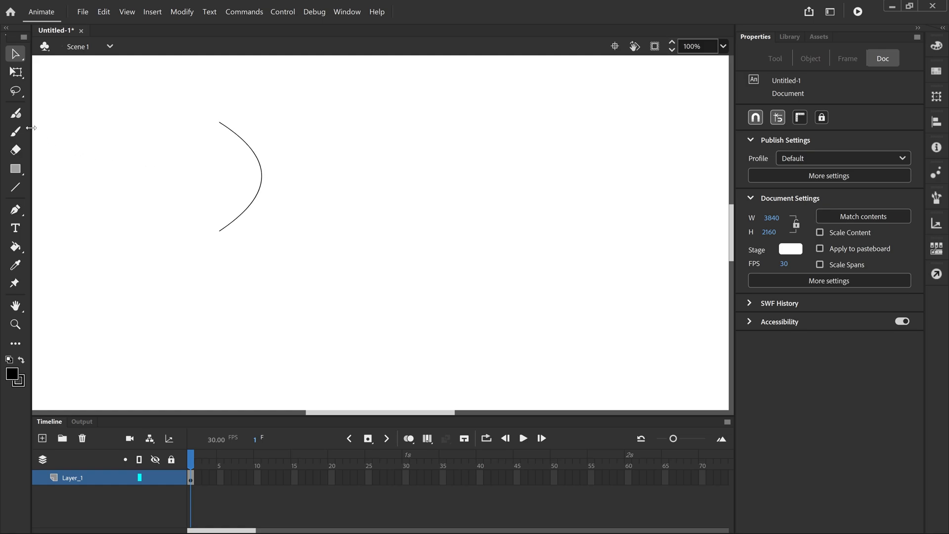
Step: Draw a short vertical line inward from each end of the arc and bend both toward the arc as scallops
left_click(15, 187)
left_click_drag(220, 123, 220, 147)
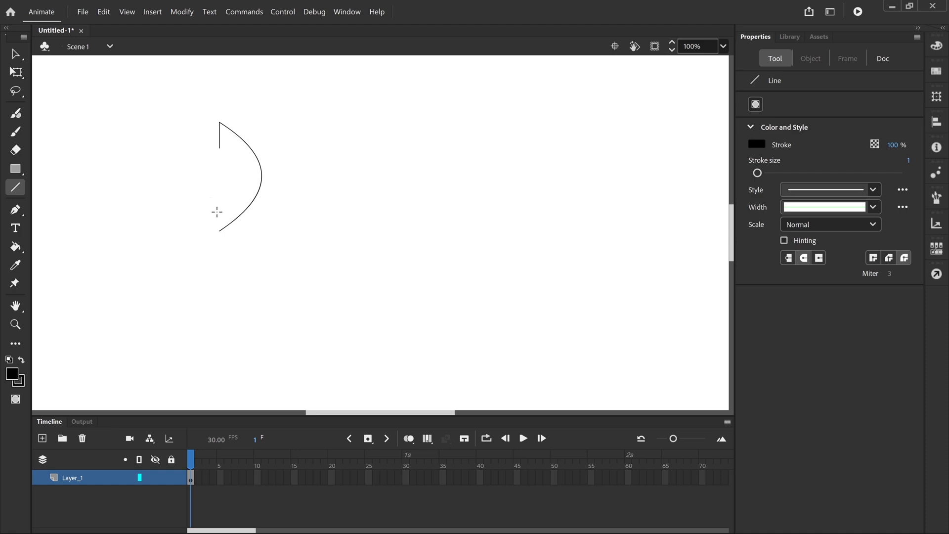
left_click_drag(219, 208, 219, 231)
left_click(15, 54)
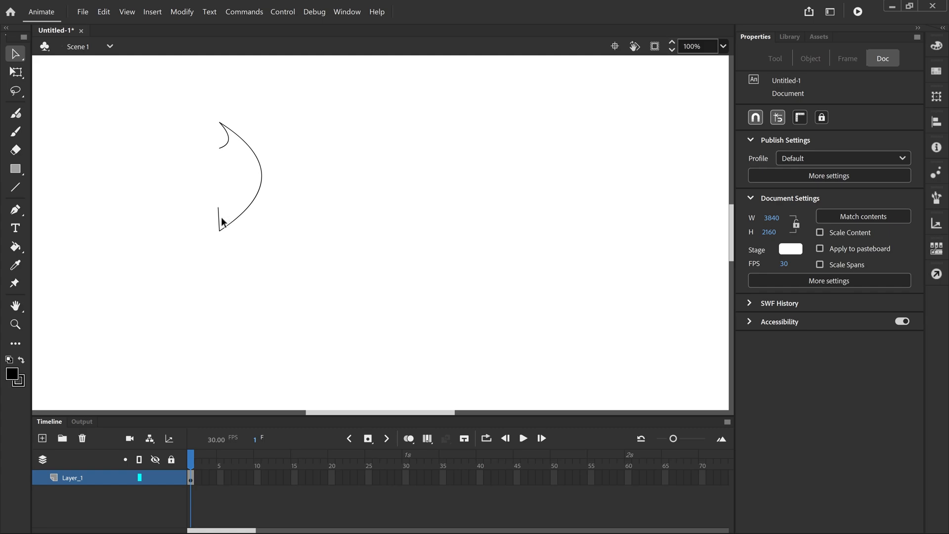
left_click_drag(221, 218, 229, 214)
Step: Continue each scallop with another short vertical line toward the middle and curve both new lines toward the arc
left_click(16, 188)
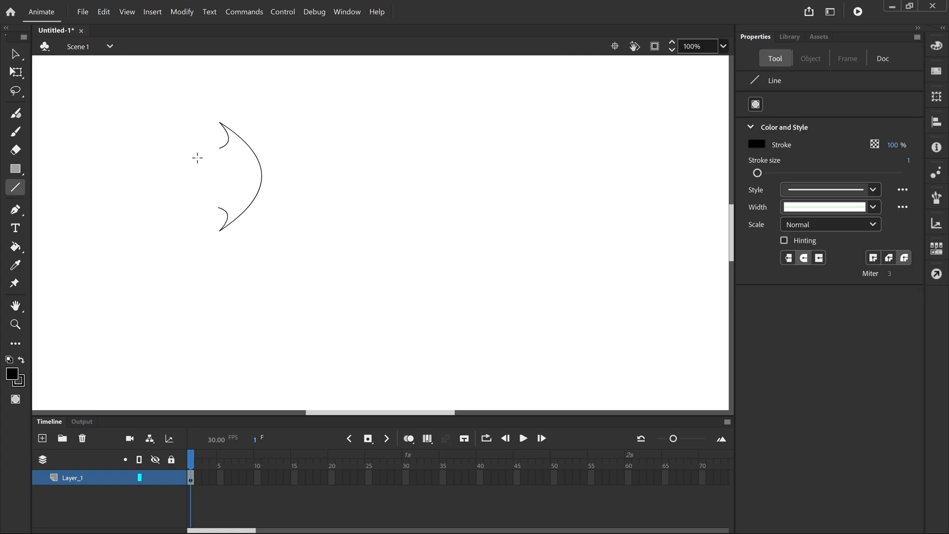
left_click_drag(220, 148, 220, 167)
left_click_drag(219, 208, 219, 189)
left_click(15, 53)
left_click(48, 90)
left_click_drag(220, 160, 227, 157)
left_click_drag(219, 196, 226, 199)
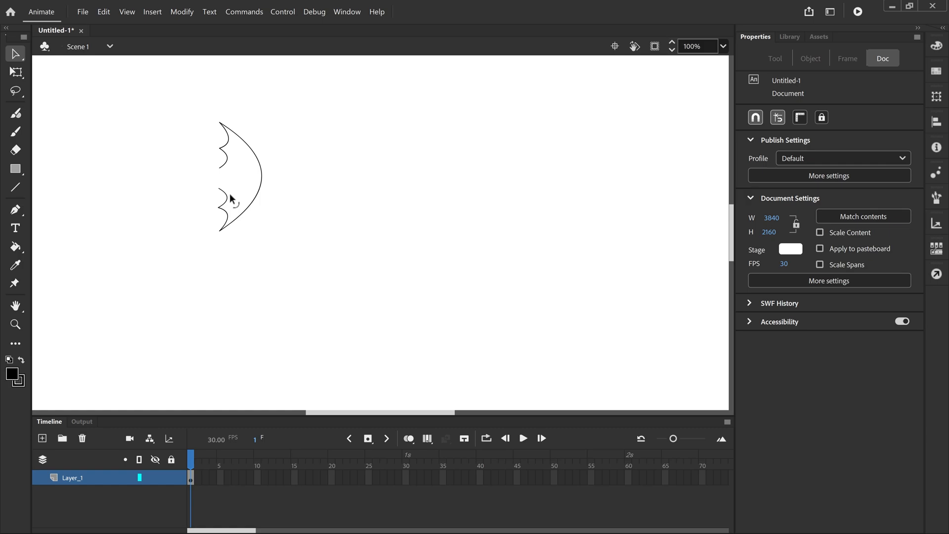
Step: Close the remaining gap in the scalloped edge with a line curved toward the arc and fill the outline with black
left_click(15, 186)
left_click_drag(219, 168, 219, 188)
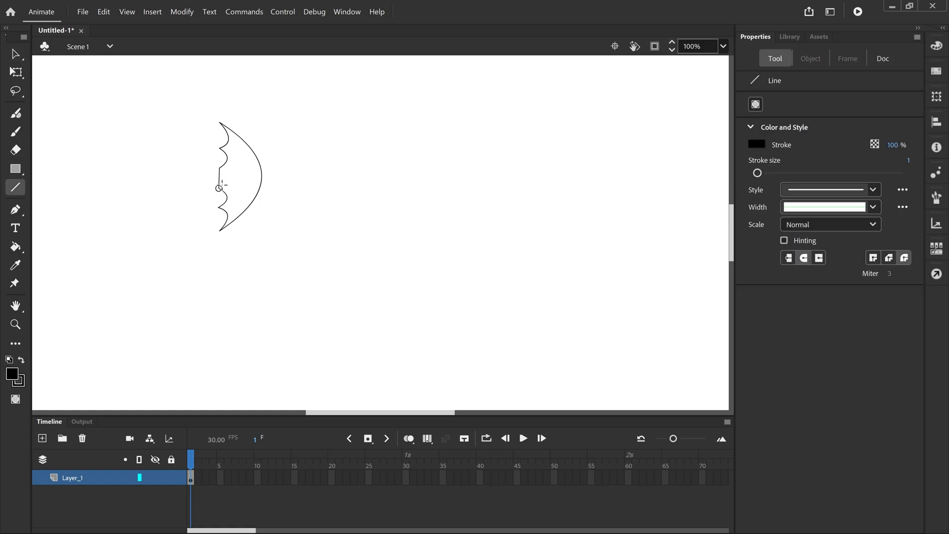
left_click(15, 54)
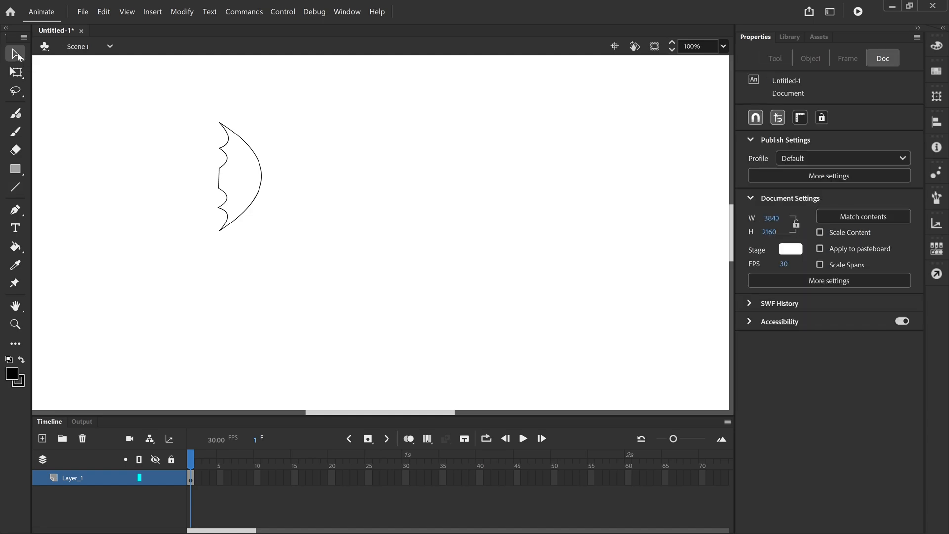
left_click_drag(221, 175, 233, 178)
left_click(16, 249)
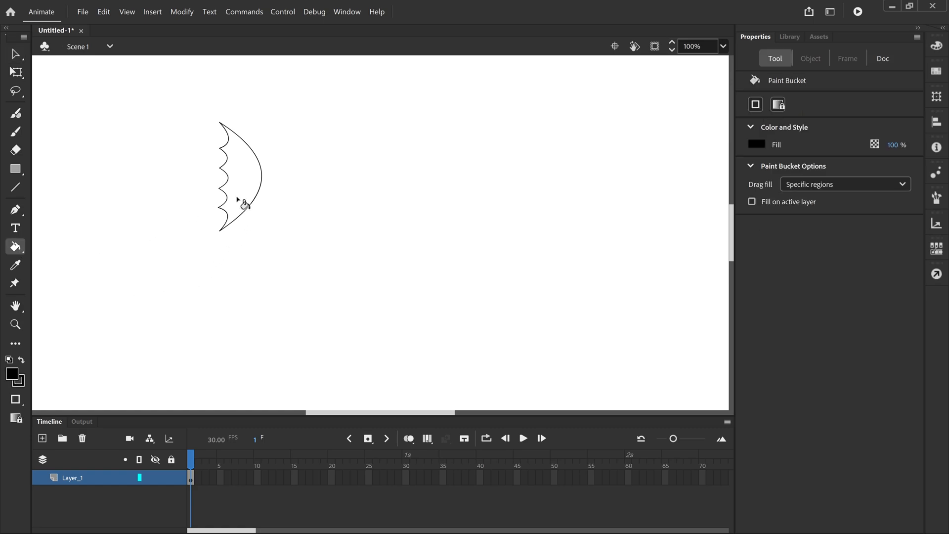
left_click(241, 178)
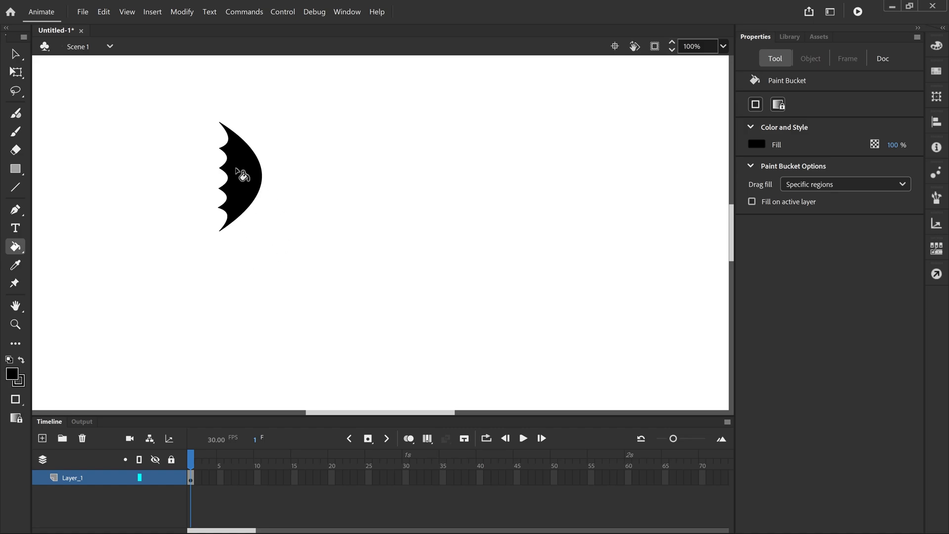
Step: Convert the whole black shape to a Movie Clip symbol named batarang
left_click(15, 55)
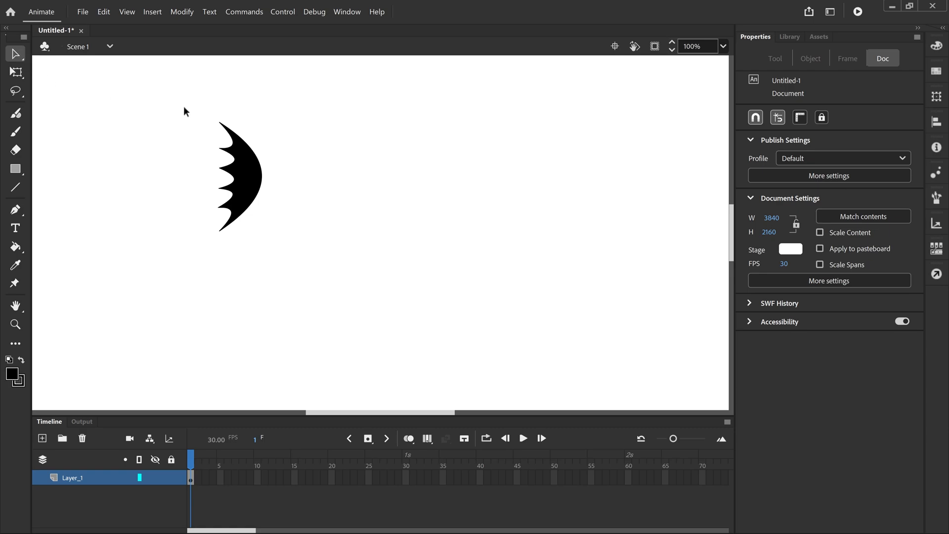
left_click_drag(181, 104, 291, 252)
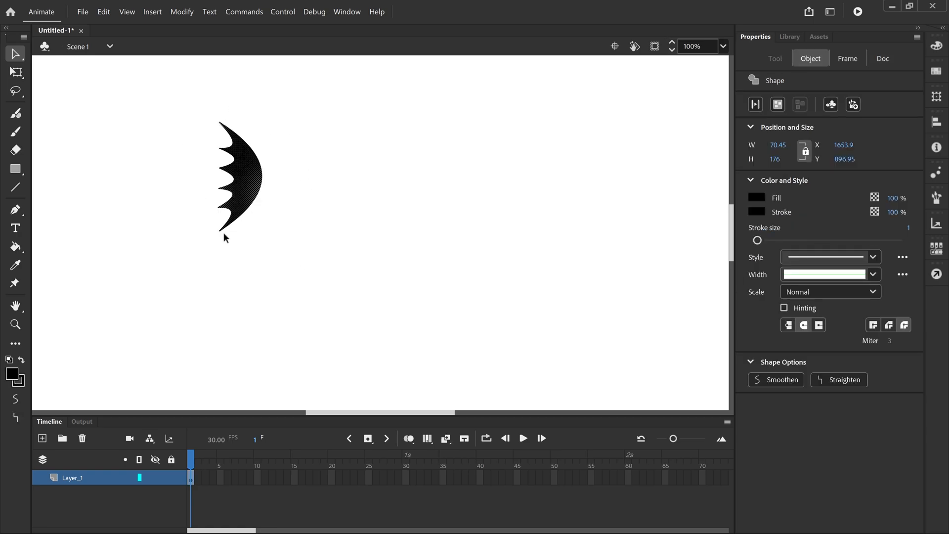
right_click(249, 175)
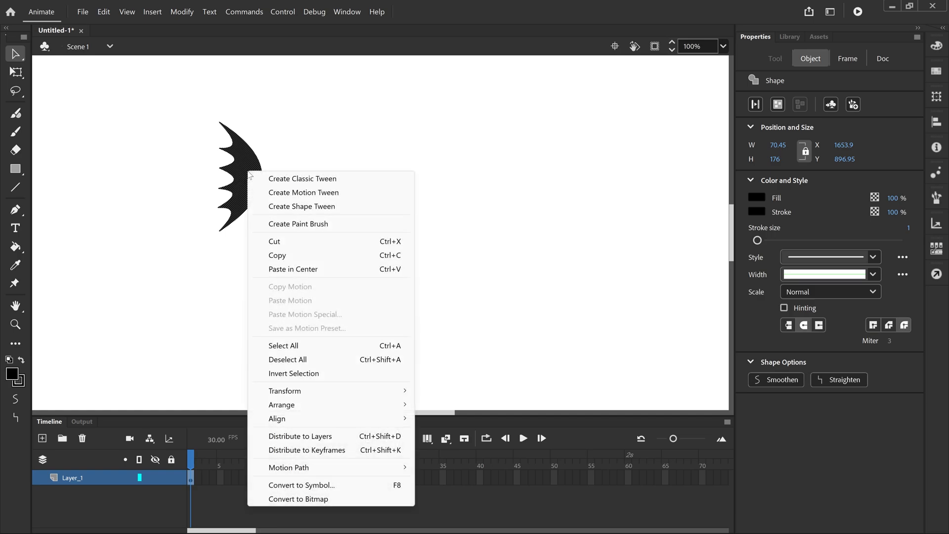
left_click(328, 485)
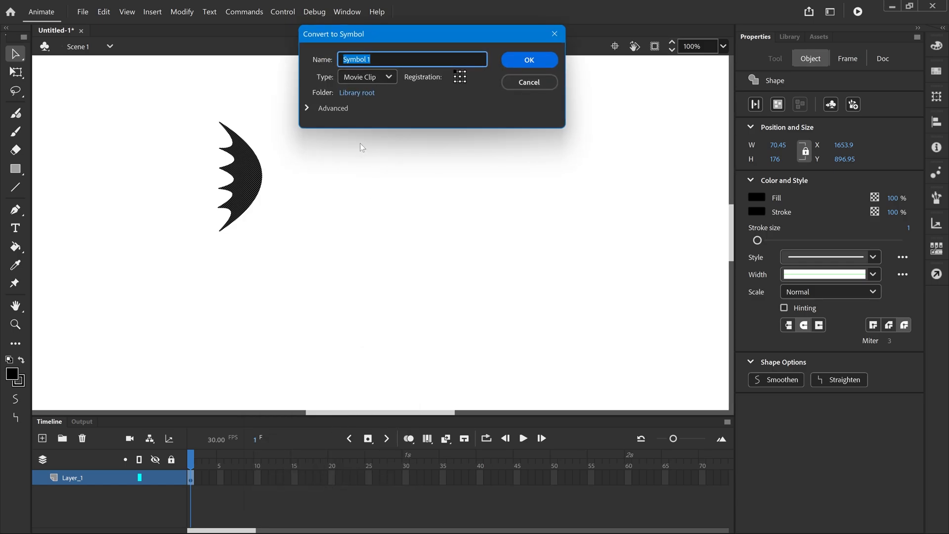
type("batarang")
left_click(529, 60)
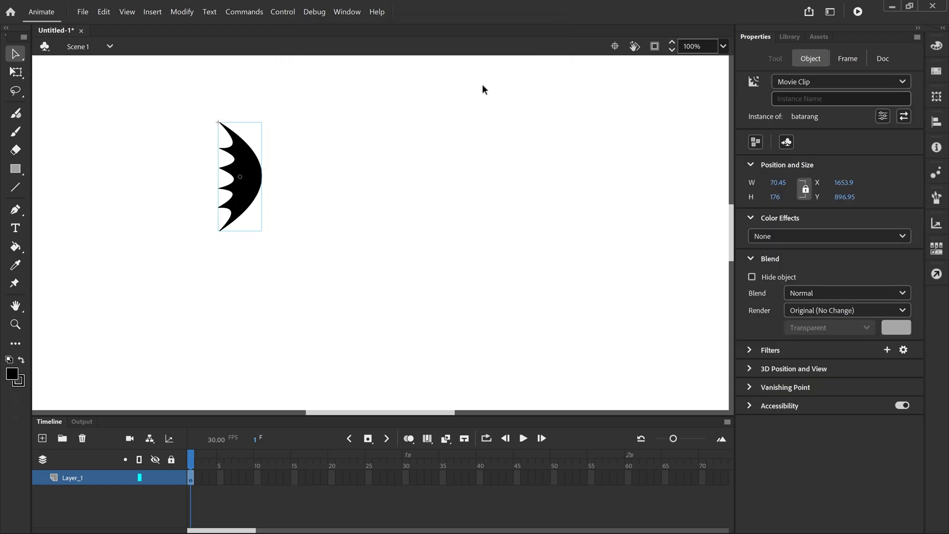
Step: Open the batarang symbol for editing and create a motion tween on its shape, accepting the conversion to a symbol
double_click(248, 167)
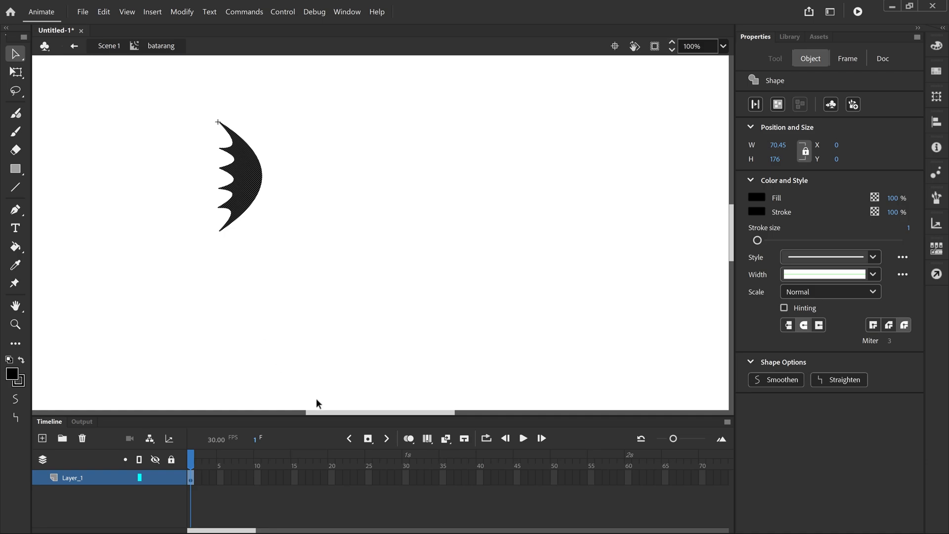
right_click(258, 181)
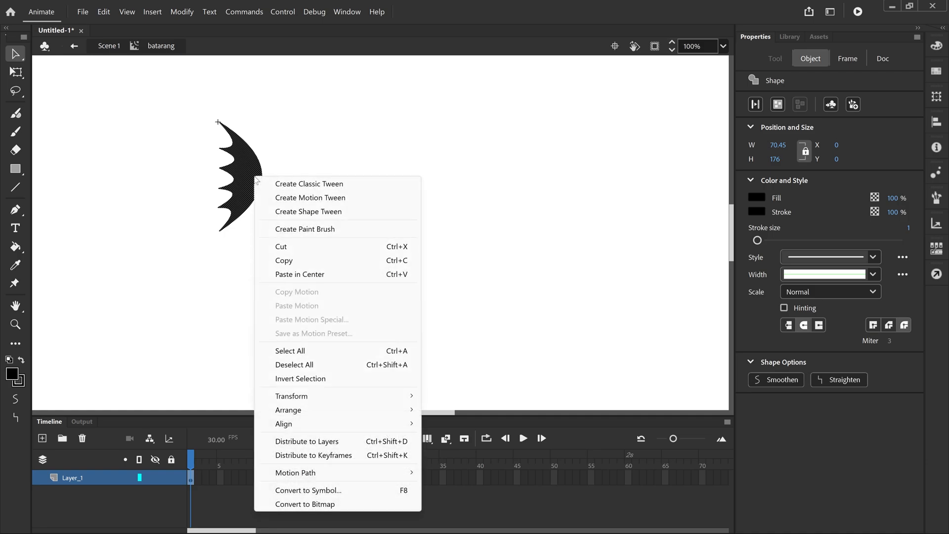
left_click(309, 198)
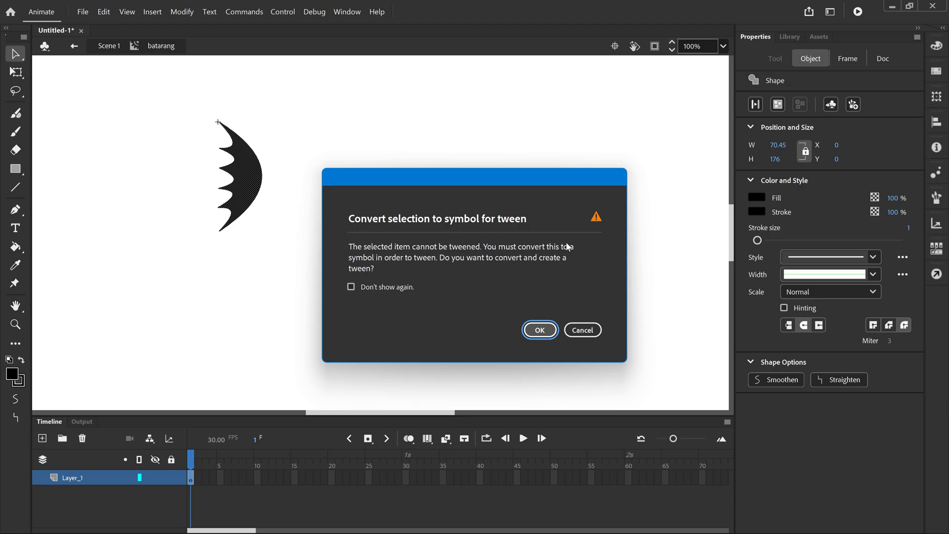
left_click(540, 330)
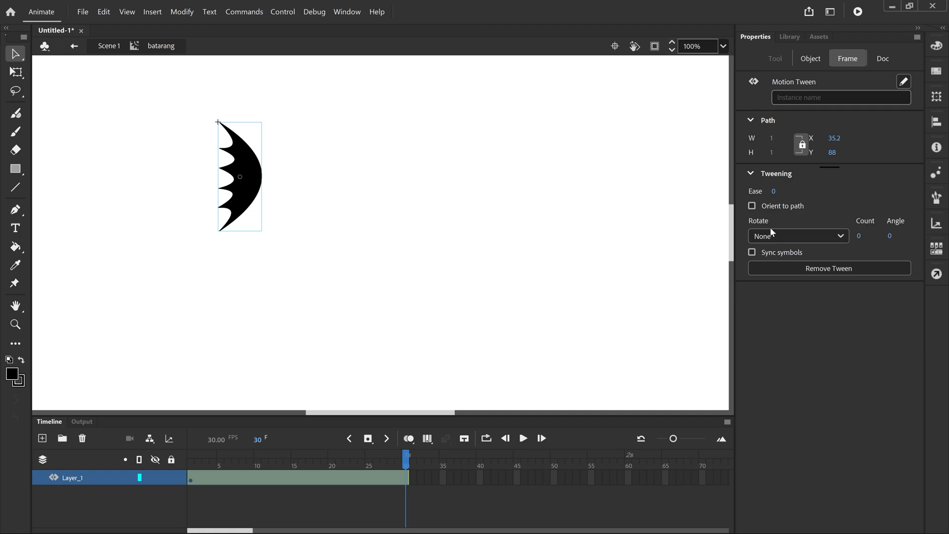
Step: Set the motion tween to rotate clockwise with a count of 1
left_click(859, 236)
key("Return")
key("Return")
Step: Return to Scene 1, test the movie to view the batarang's rotation, and close the preview
left_click(109, 45)
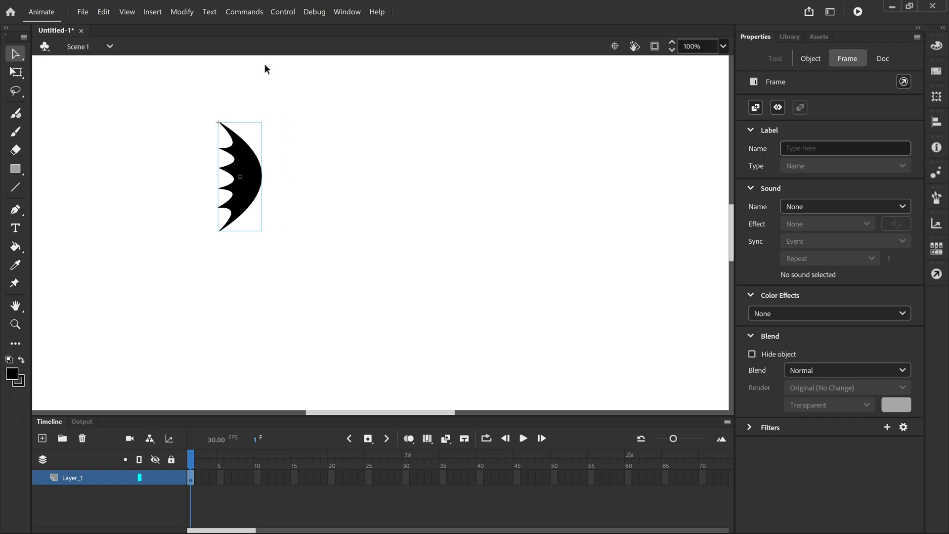
left_click(281, 12)
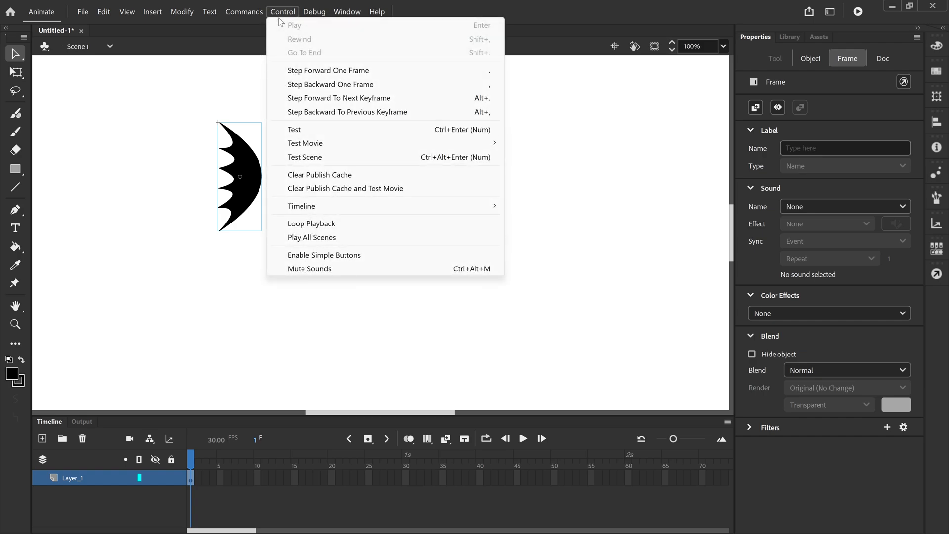
left_click(307, 129)
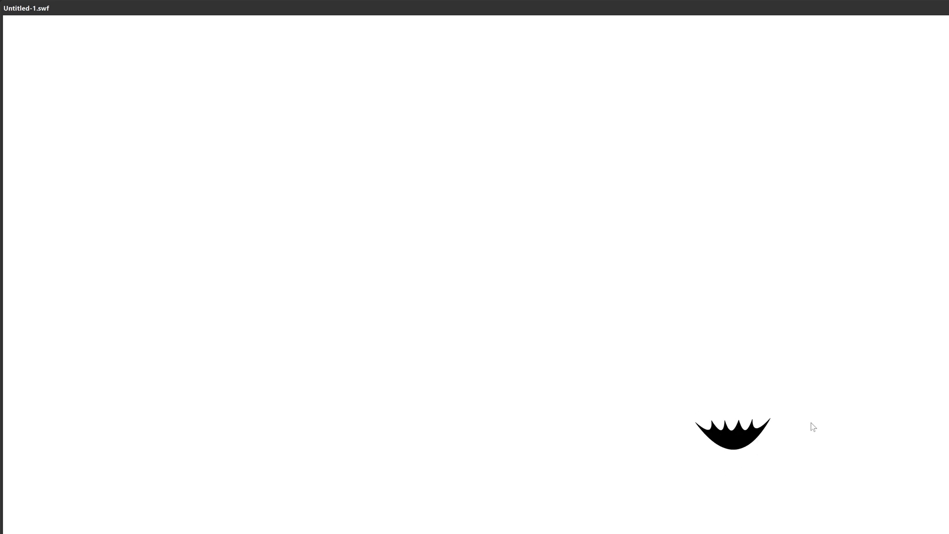
double_click(889, 13)
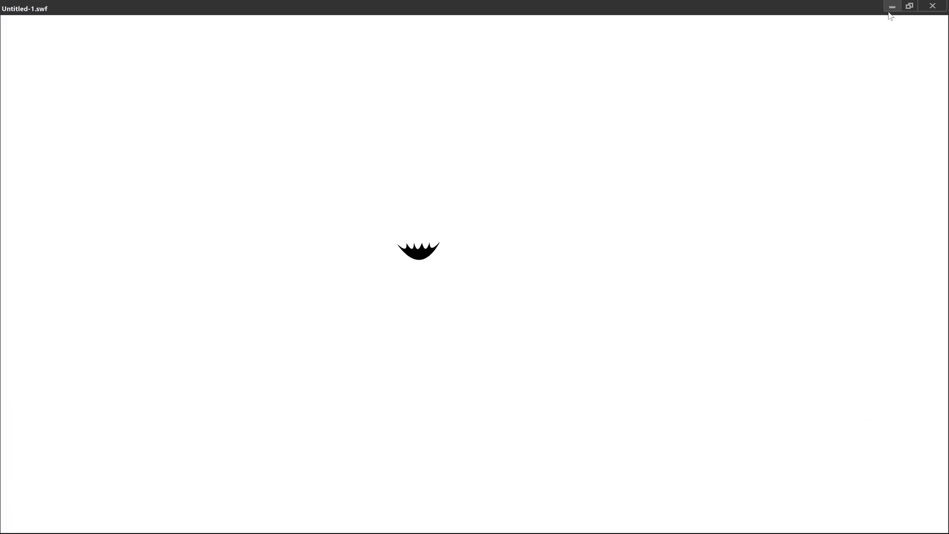
left_click(933, 9)
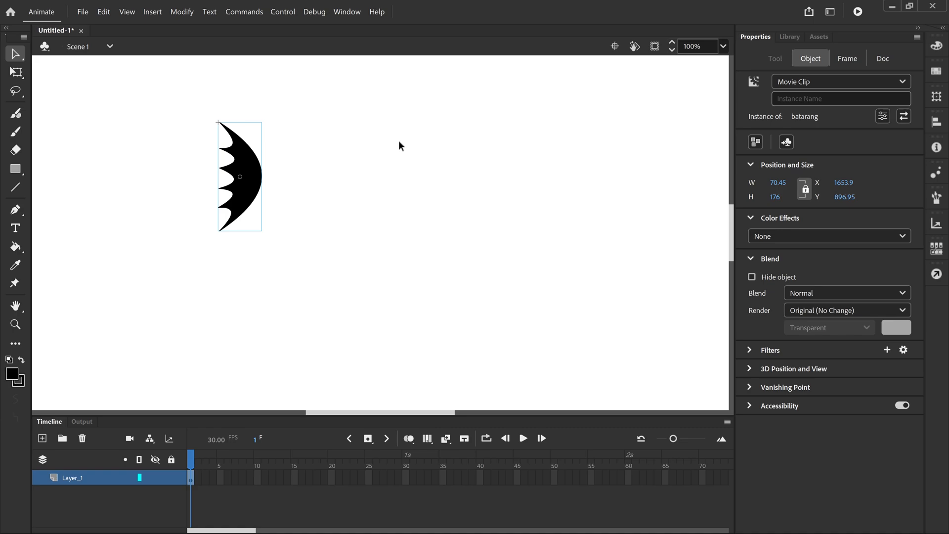
Step: Fit the stage in the window and, inside the batarang symbol at frame 1, move the batarang just off the stage's left side
left_click(723, 47)
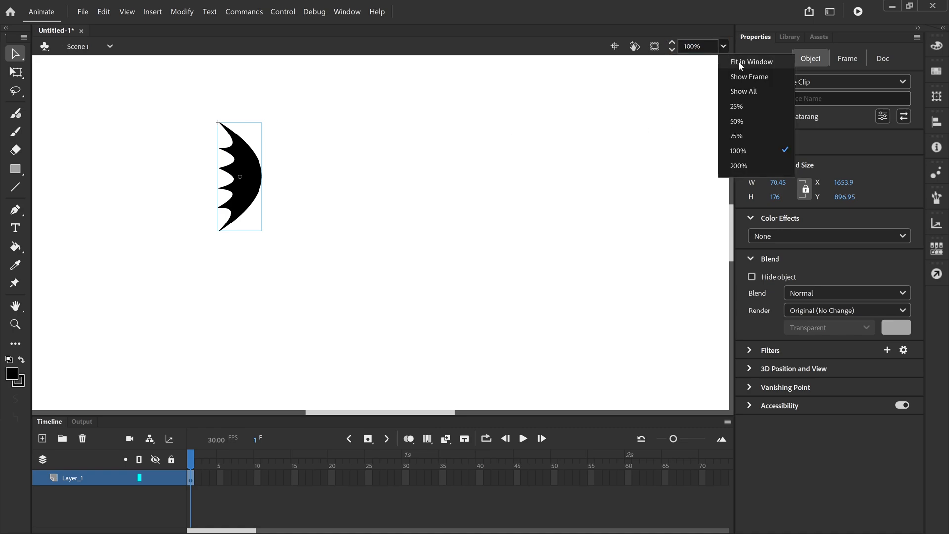
left_click(739, 62)
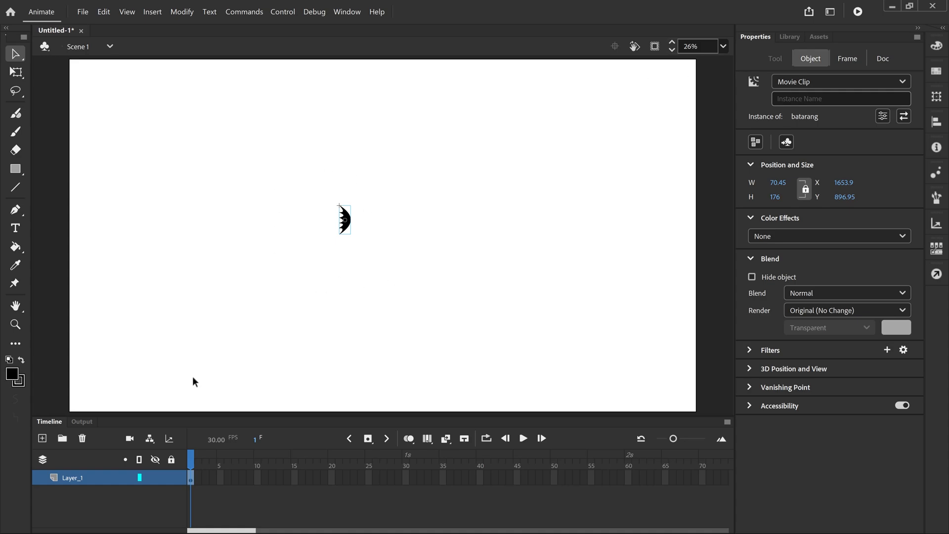
double_click(347, 225)
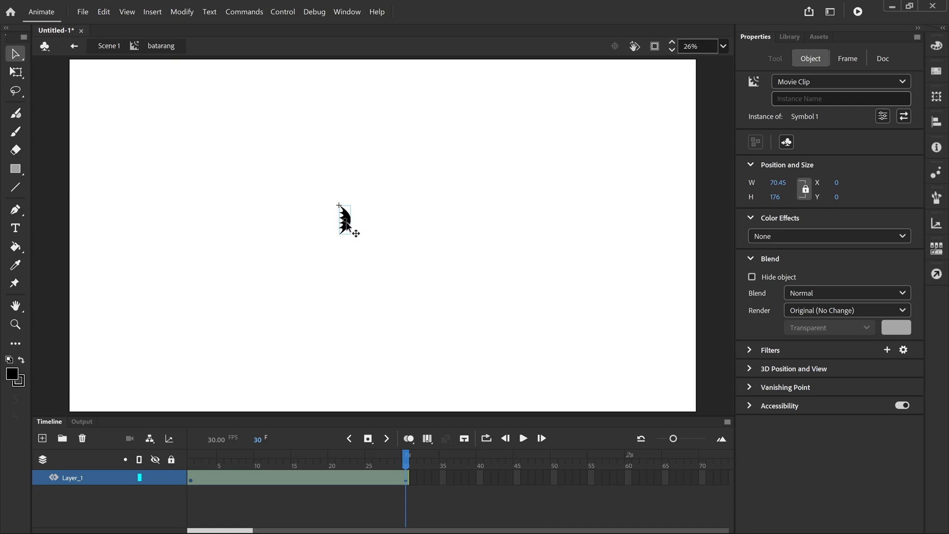
left_click(189, 475)
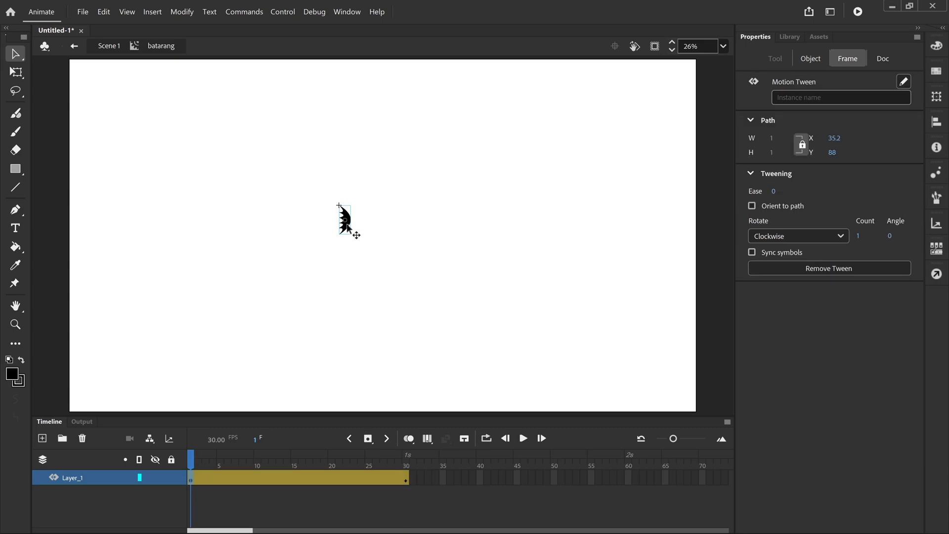
left_click_drag(348, 225, 61, 209)
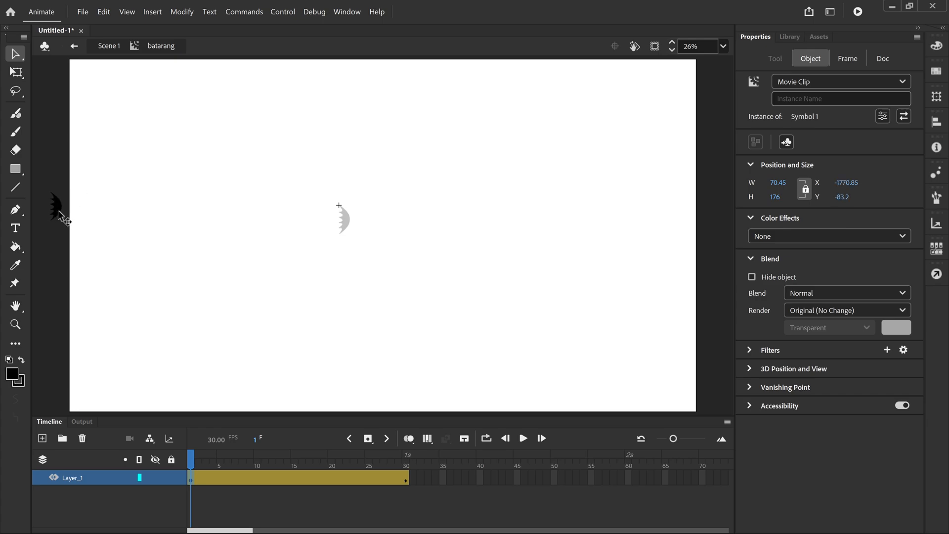
left_click_drag(58, 210, 58, 209)
Step: At frame 30, move the batarang straight across to just off the stage's right side, and play the animation
left_click(407, 478)
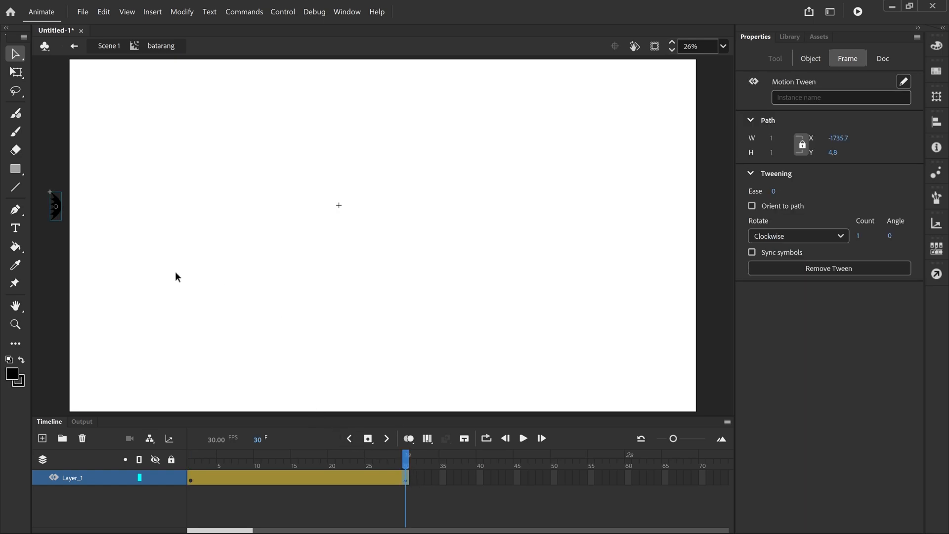
left_click_drag(58, 212, 712, 218)
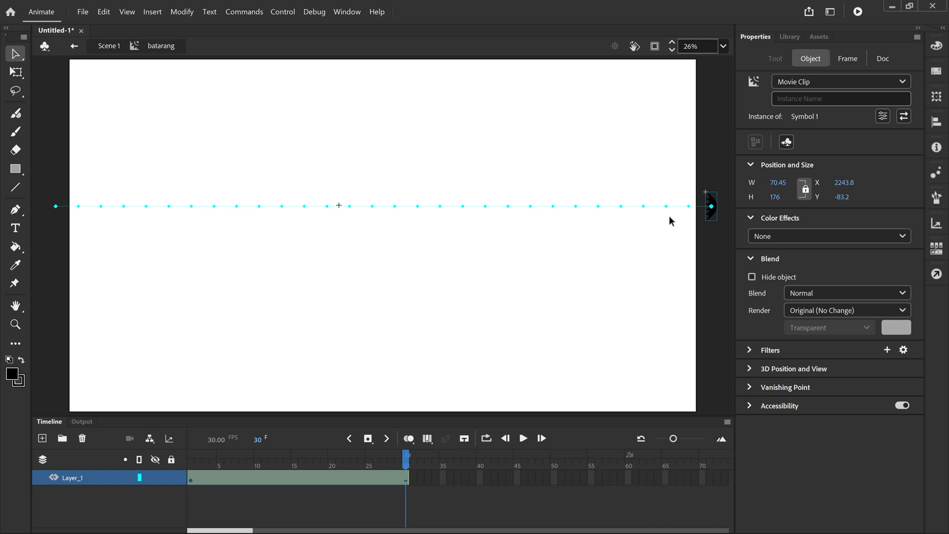
left_click(523, 440)
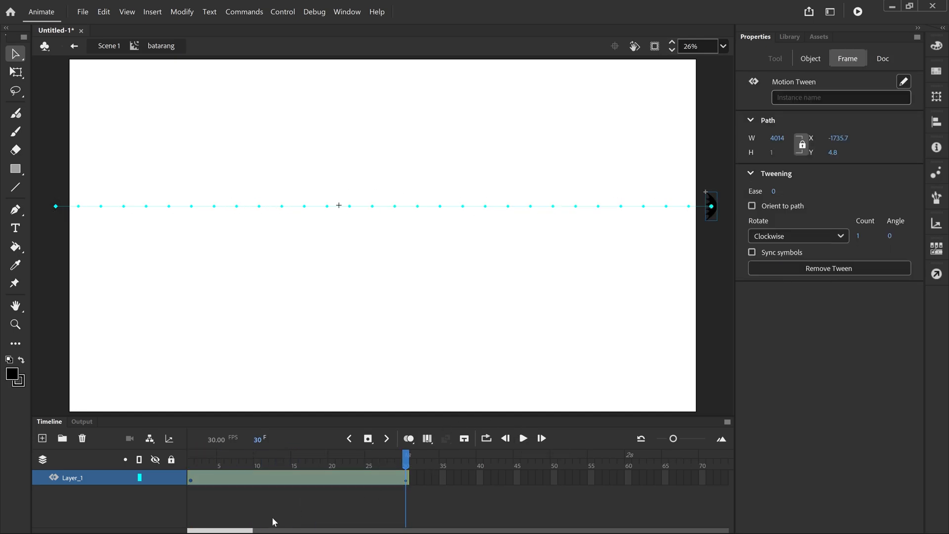
Step: Extend the motion tween span on Layer_1 to frame 180 and play the slower animation
left_click_drag(240, 532, 262, 531)
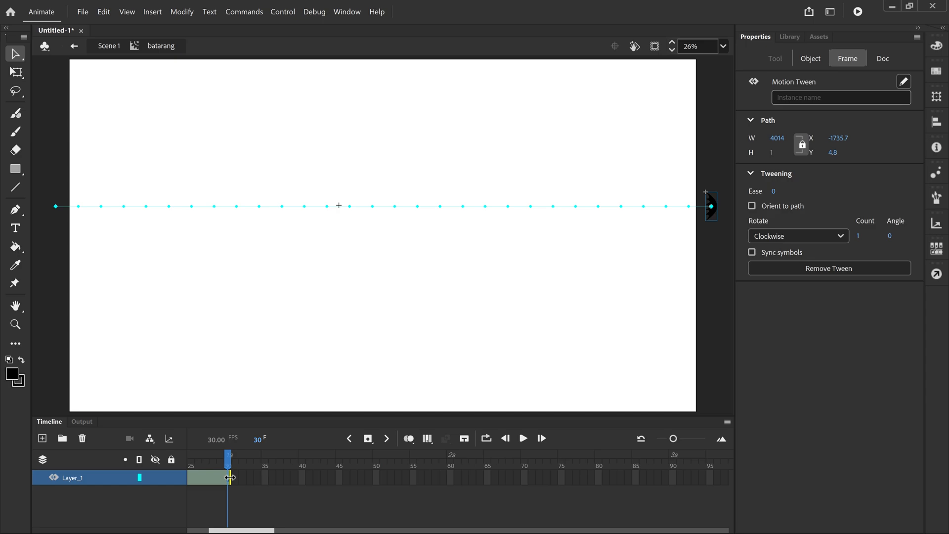
left_click_drag(230, 477, 601, 474)
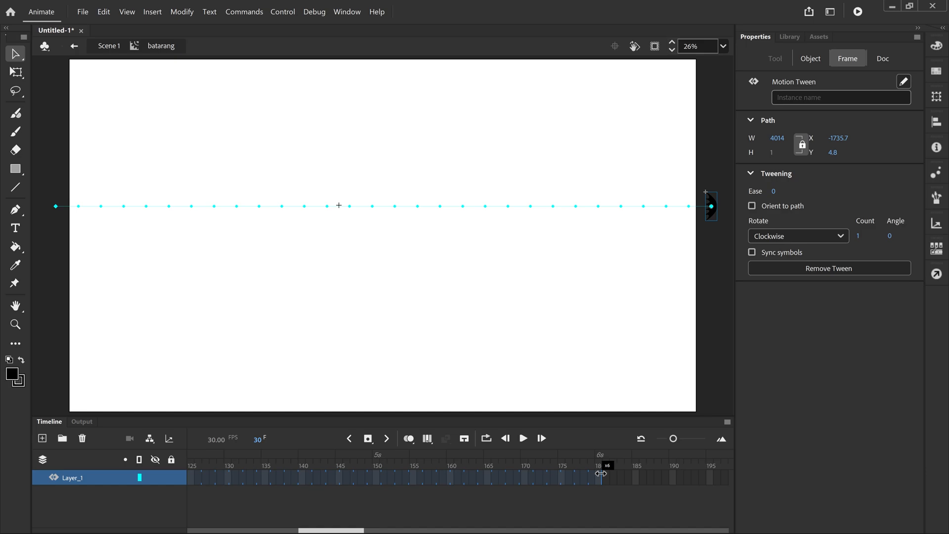
left_click_drag(602, 473, 600, 474)
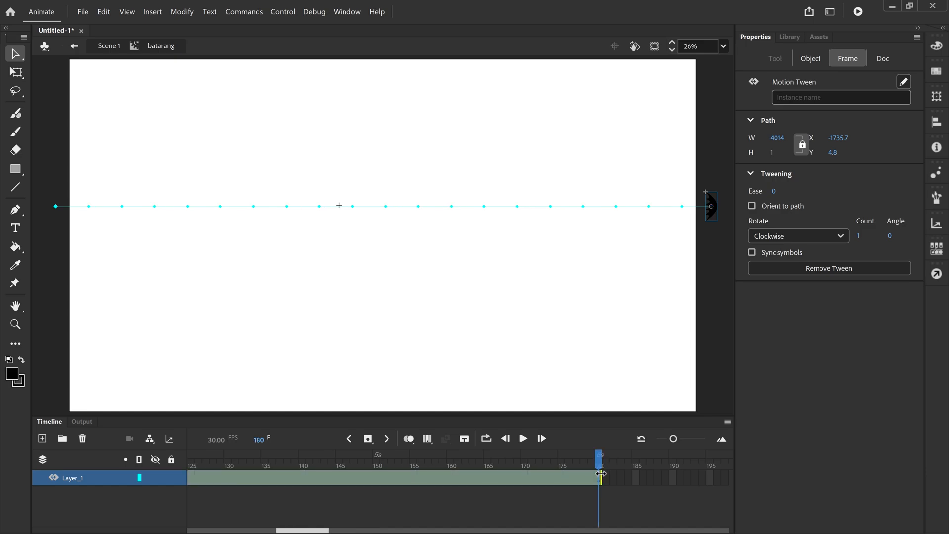
left_click(524, 439)
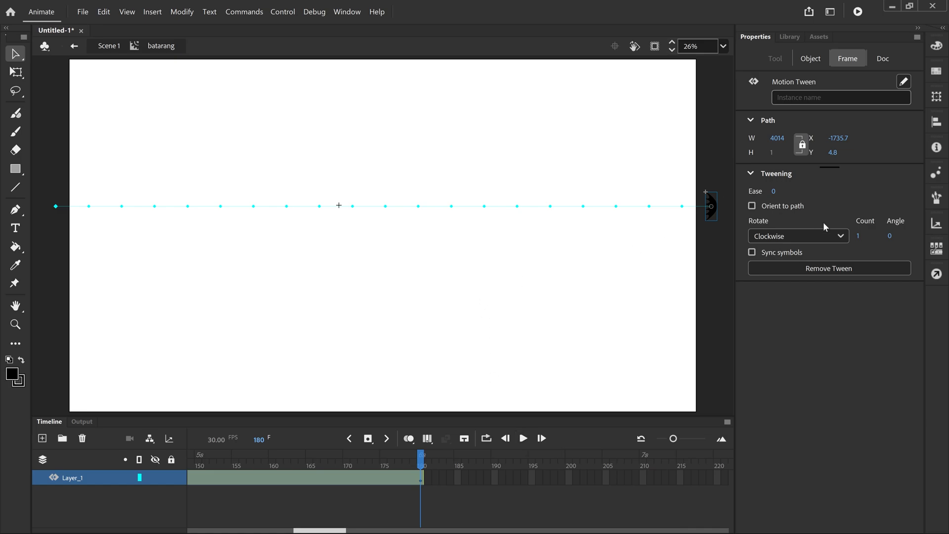
Step: Set the motion tween's clockwise rotation count to 2 and play the animation
left_click(859, 236)
left_click(523, 438)
Step: Set the motion tween span on Layer_1 to end at frame 90 and play the animation
left_click_drag(332, 530, 310, 531)
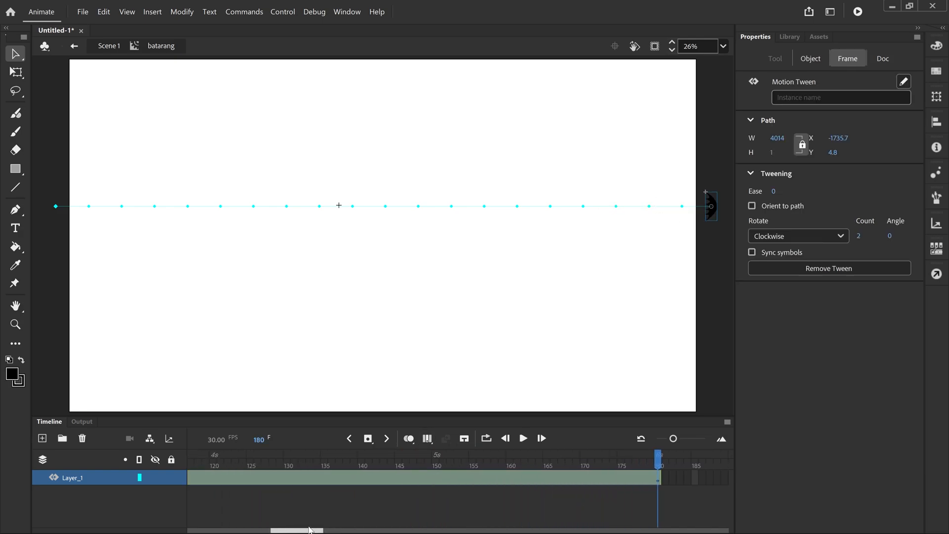
left_click_drag(660, 477, 378, 476)
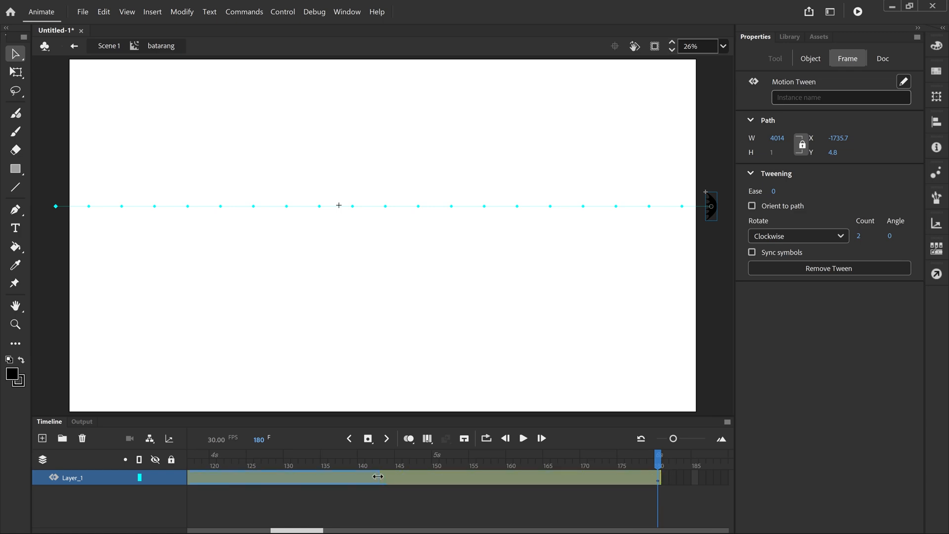
left_click_drag(311, 478, 250, 477)
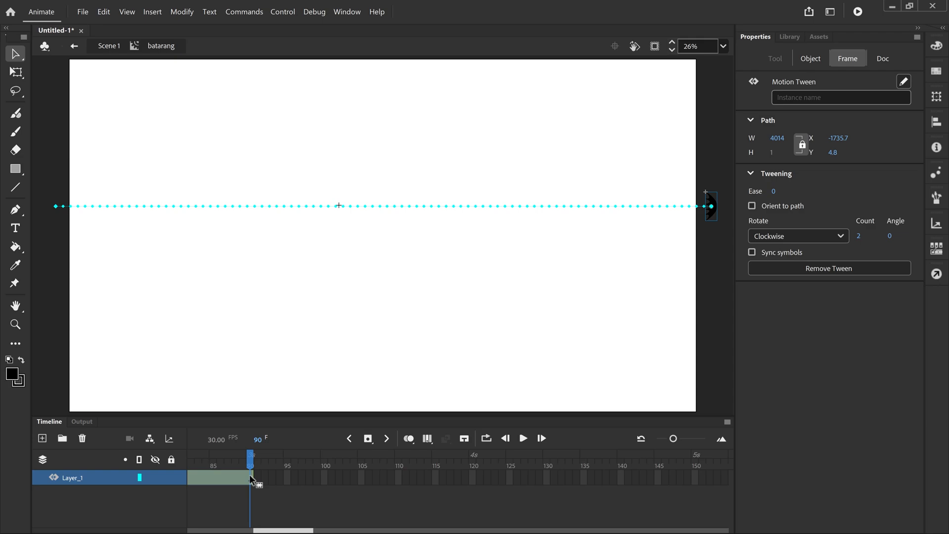
left_click(522, 440)
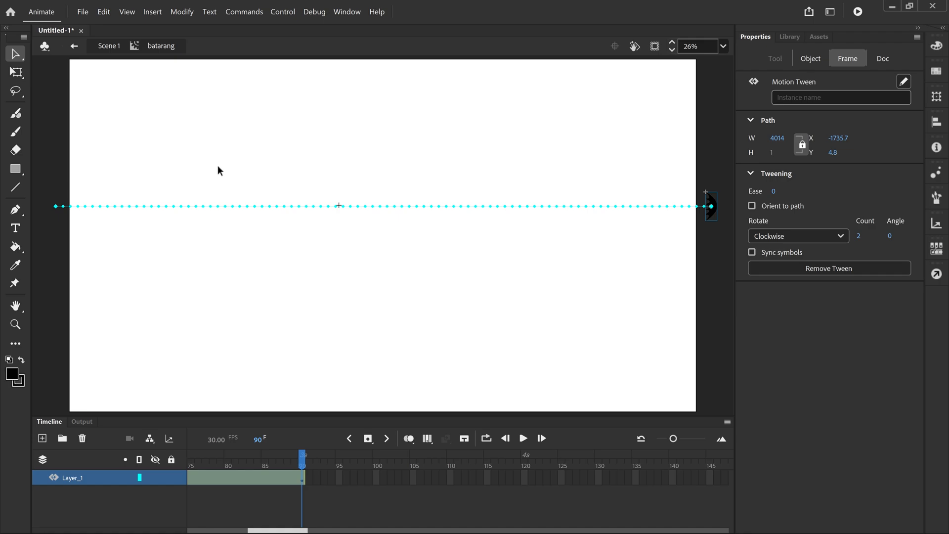
Step: Return to Scene 1 and test the movie to preview the batarang's flight across the stage
left_click(109, 49)
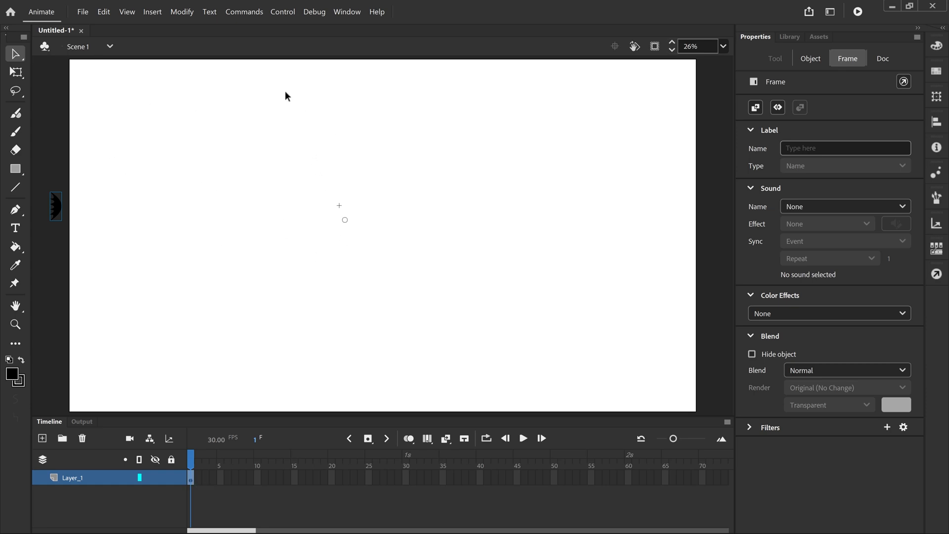
left_click(284, 14)
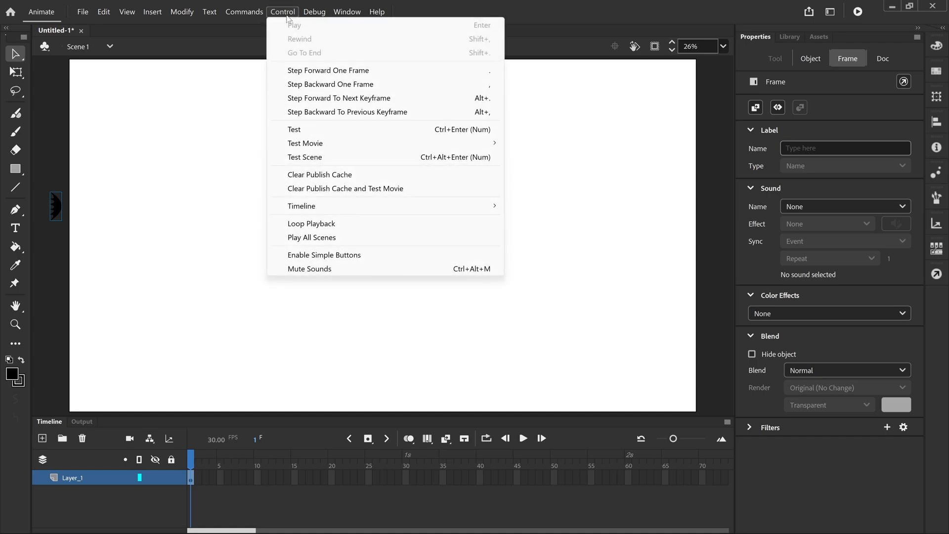
left_click(298, 131)
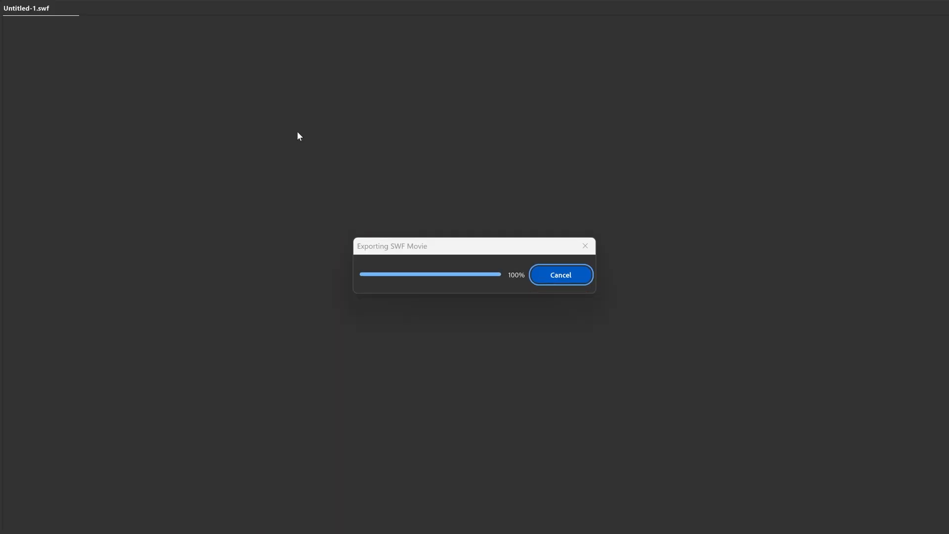